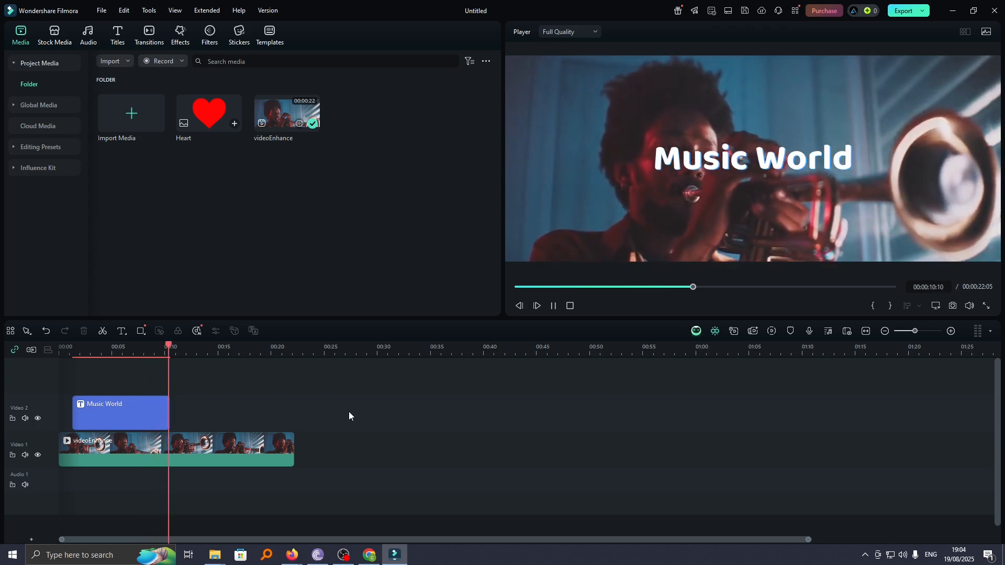
# Stop the playback and delete the "Music World" title clip from the timeline.
pyautogui.press('space')
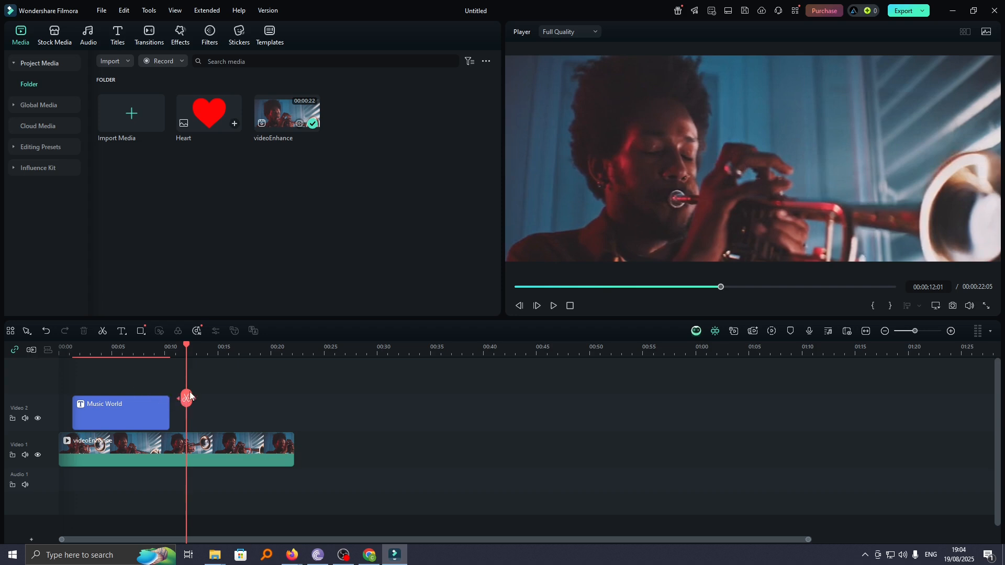
pyautogui.moveTo(190, 392); pyautogui.dragTo(125, 397)
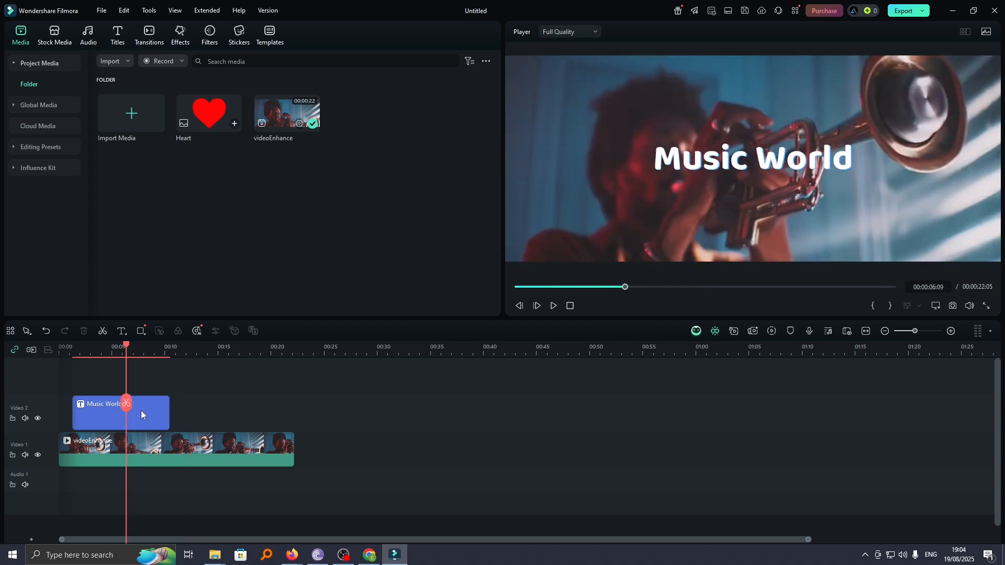
pyautogui.click(140, 416)
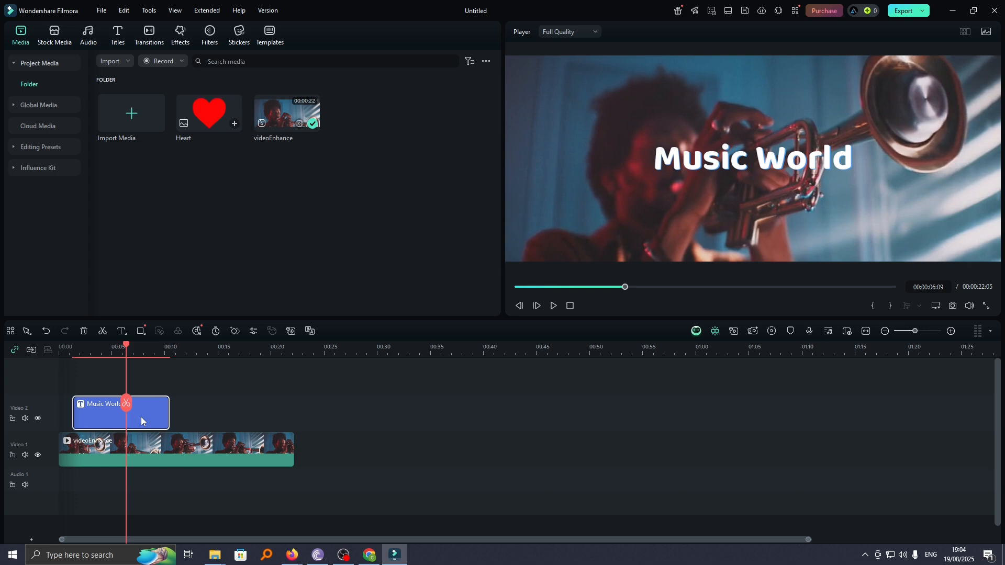
pyautogui.press('Delete')
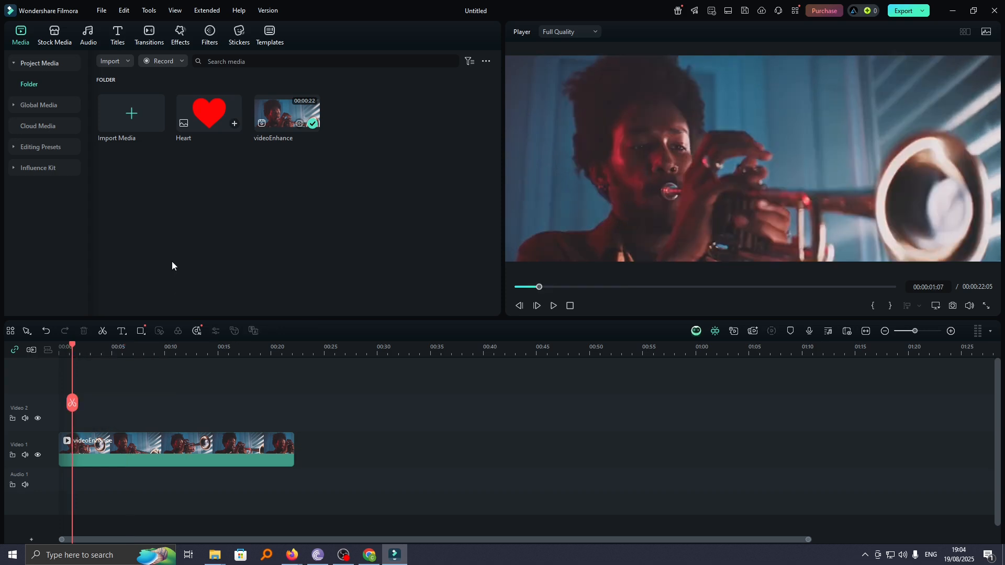
# Add the Art Title 30 title preset above the videoEnhance clip at 00:00:01:07.
pyautogui.click(147, 449)
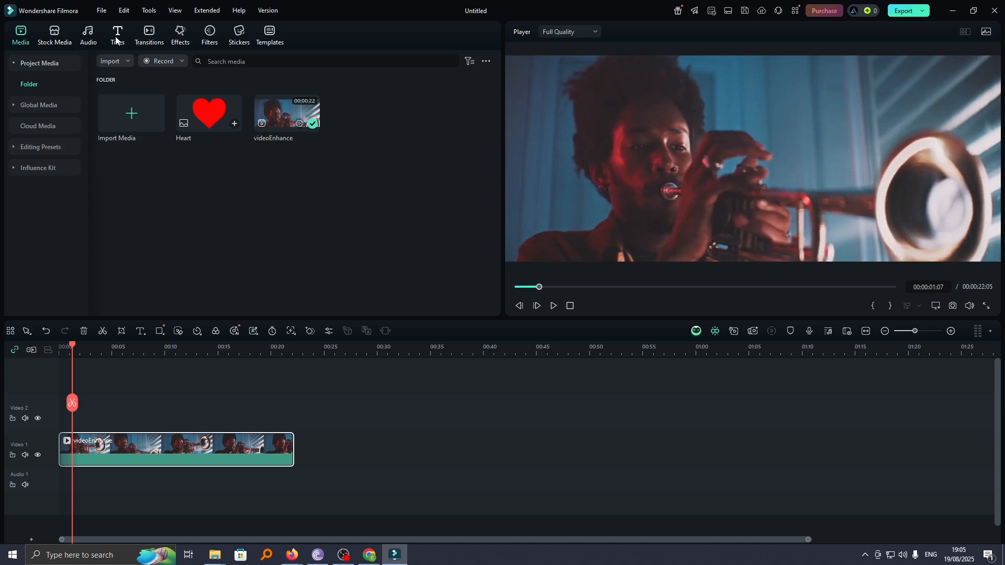
pyautogui.click(116, 36)
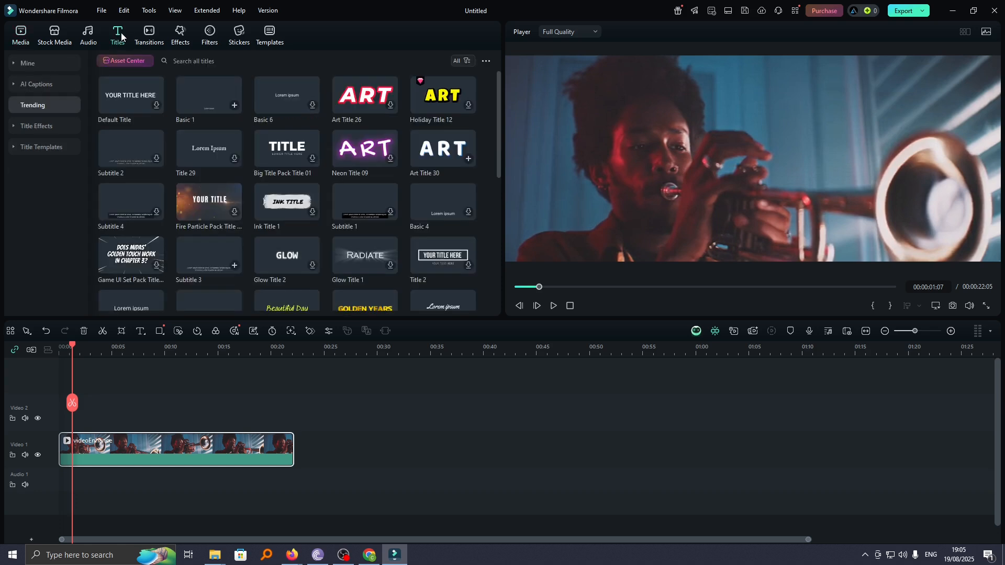
pyautogui.scroll(-2, 290, 197)
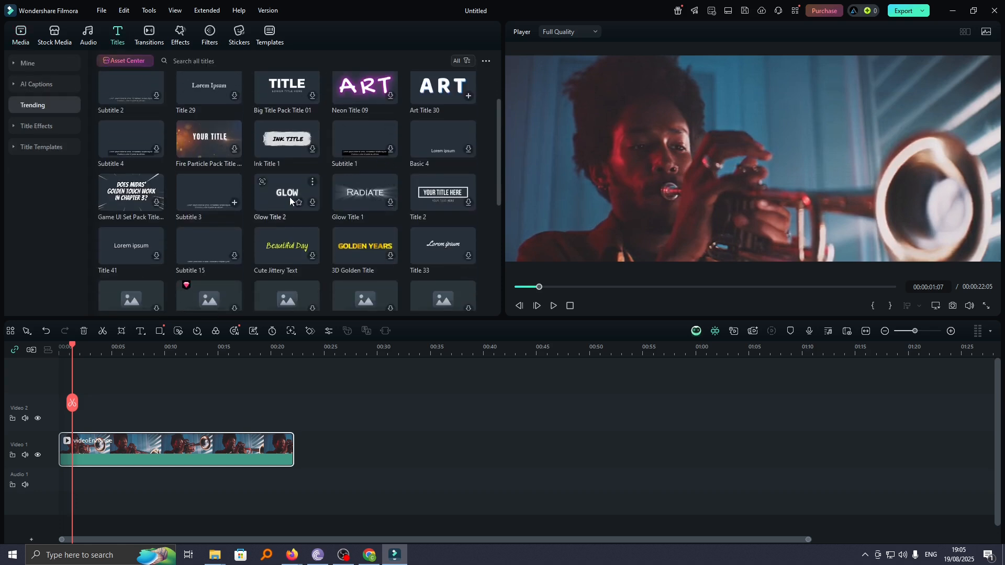
pyautogui.scroll(2, 290, 199)
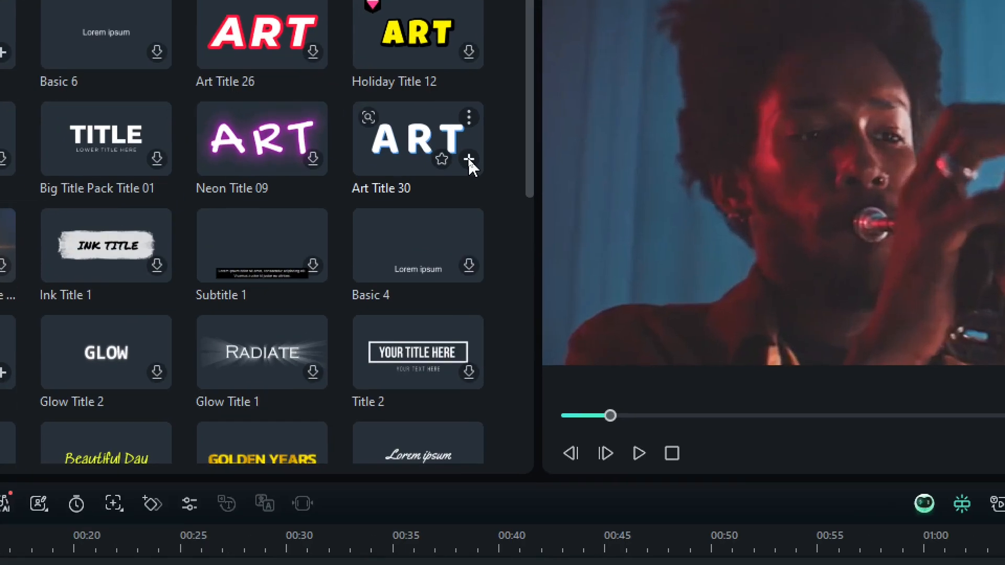
pyautogui.click(469, 159)
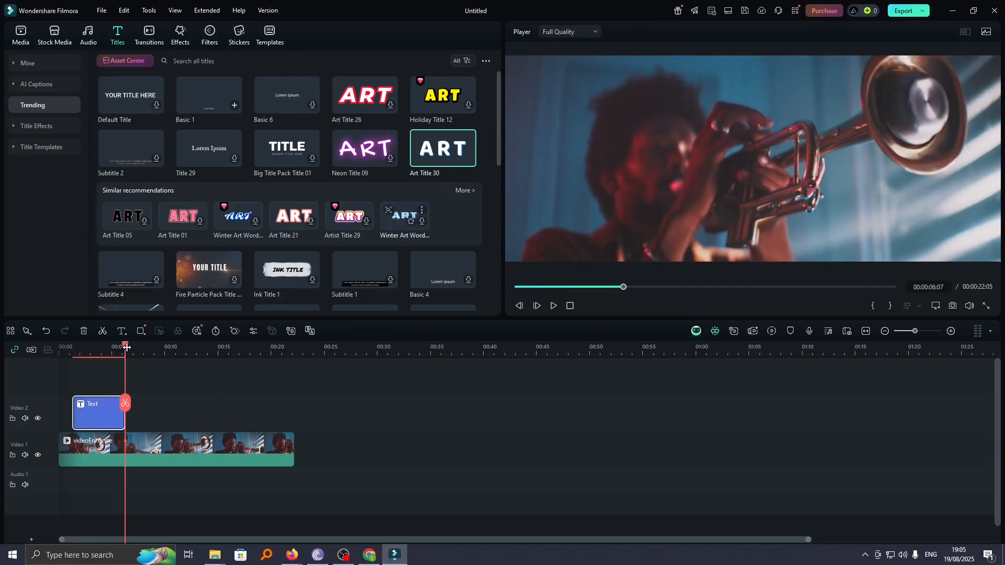
# Replace the placeholder text of the Art Title 30 clip with "Music Wold".
pyautogui.moveTo(125, 346); pyautogui.dragTo(93, 346)
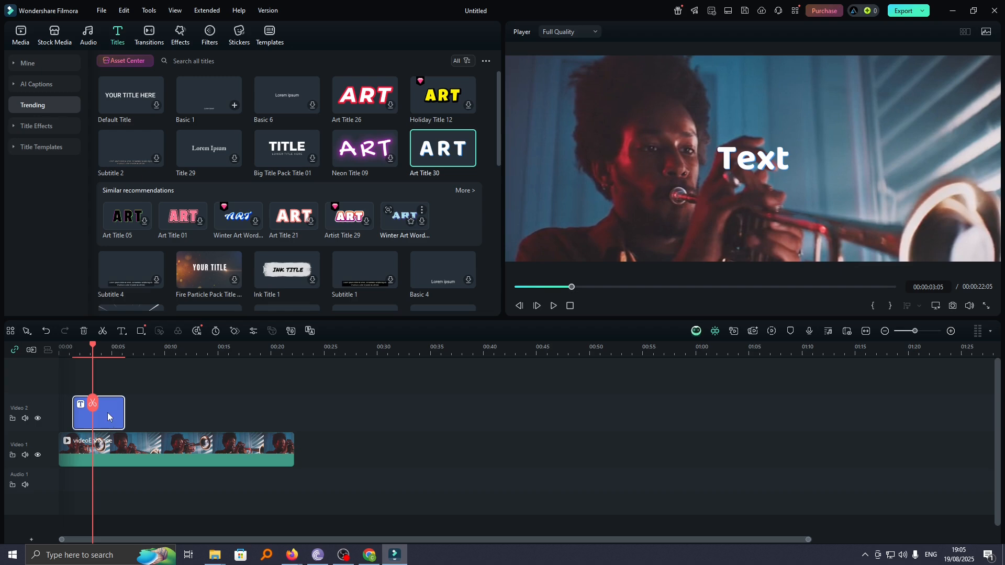
pyautogui.doubleClick(754, 160)
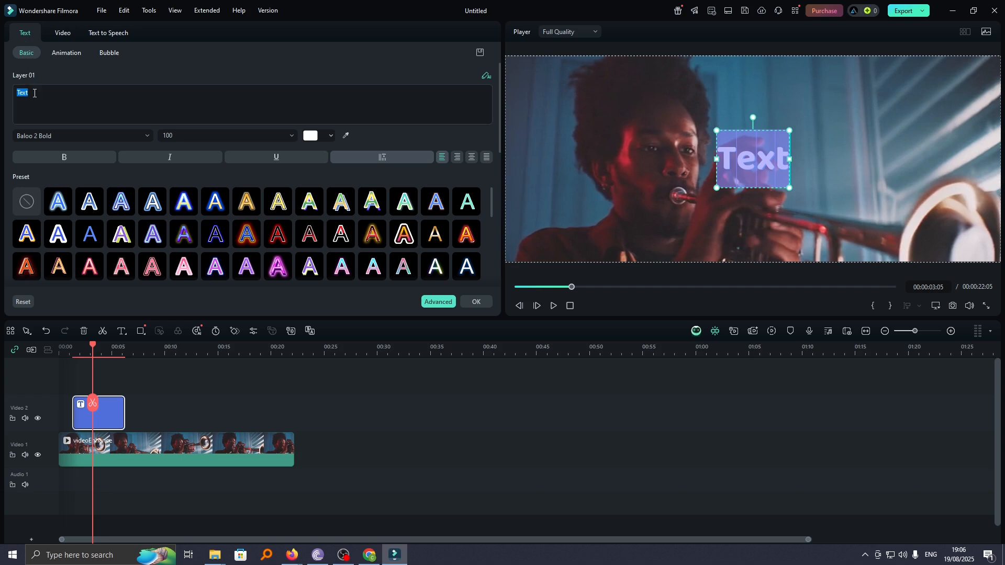
pyautogui.click(34, 93)
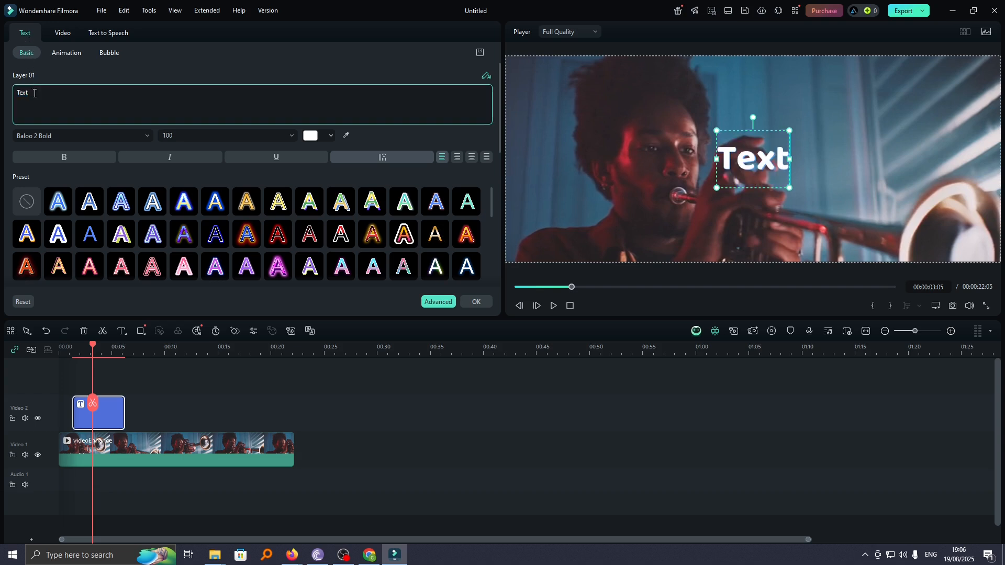
pyautogui.press('BackSpace')
pyautogui.press('BackSpace')
pyautogui.press('BackSpace')
pyautogui.press('BackSpace')
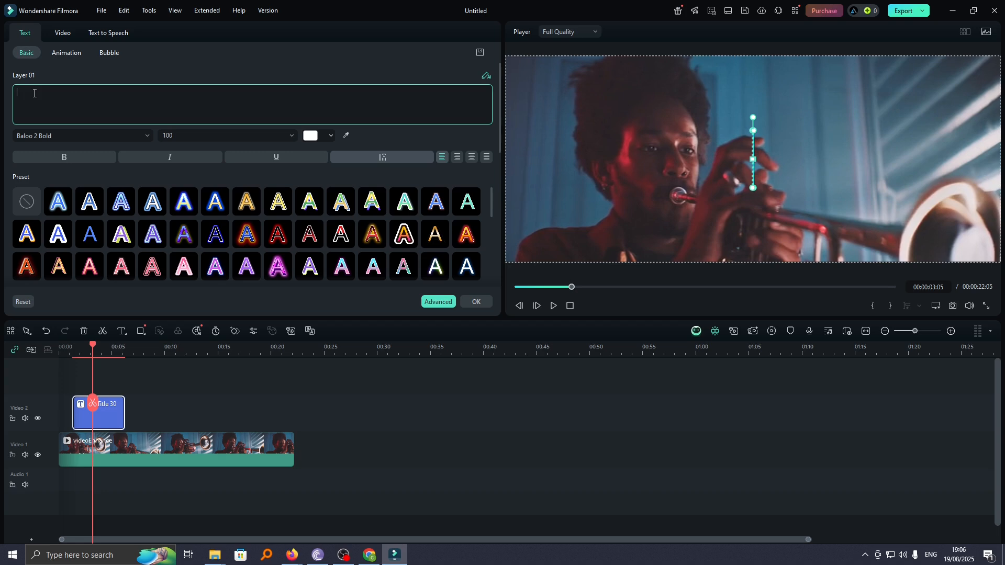
pyautogui.write('Music Wold')
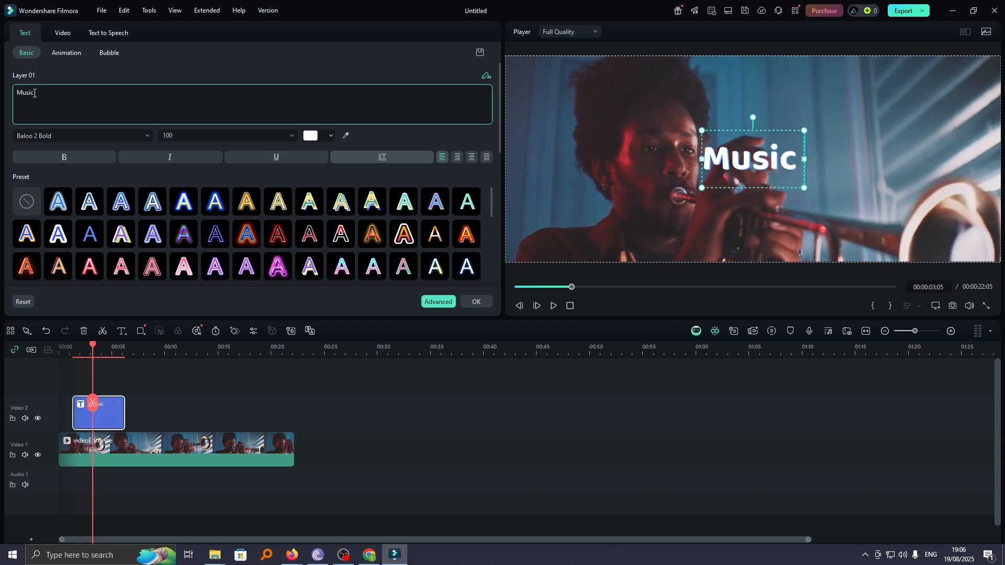
pyautogui.click(562, 108)
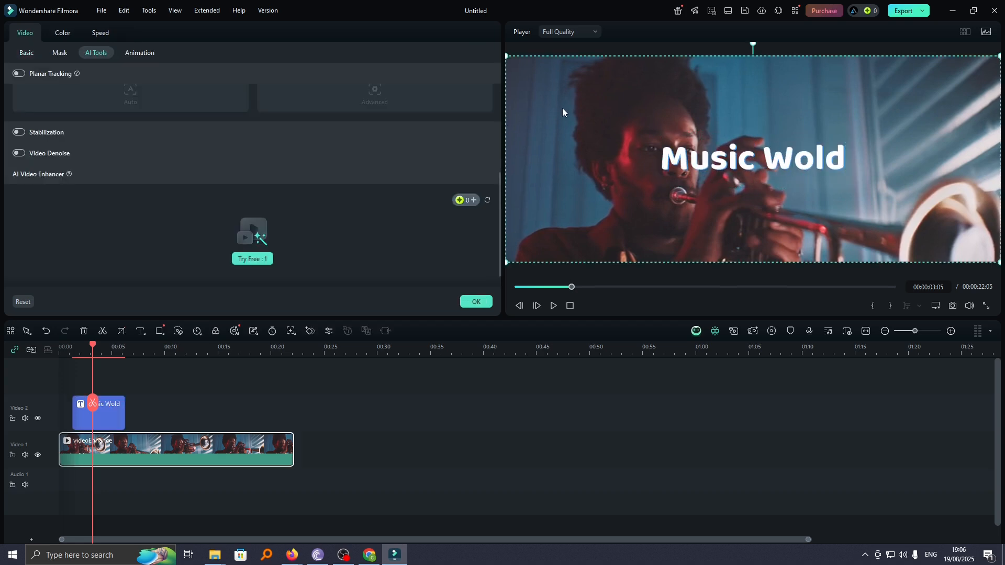
# Set the title's font to Averia Serif Libre Regular and its colour to green, and play the video from near the start.
pyautogui.click(720, 160)
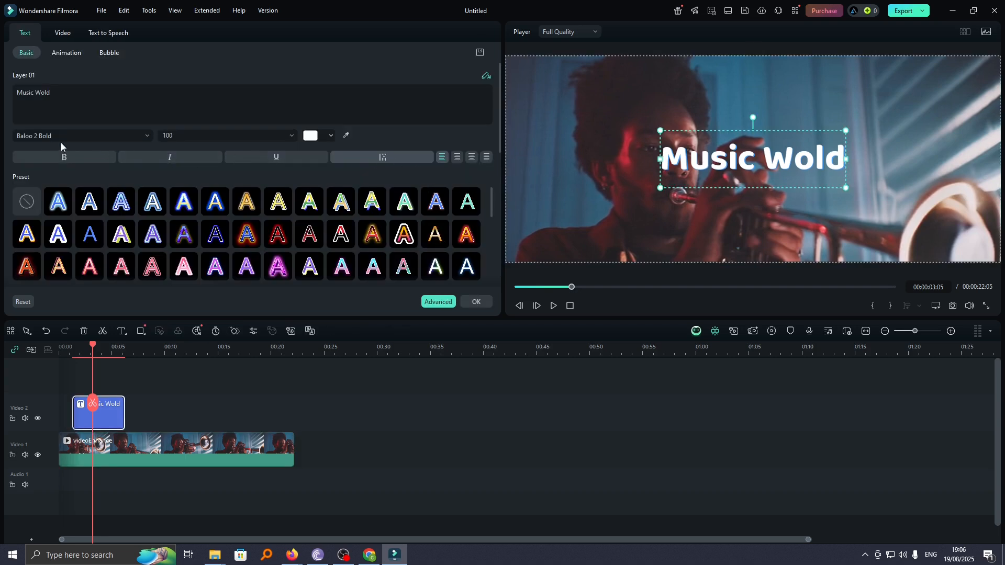
pyautogui.click(147, 137)
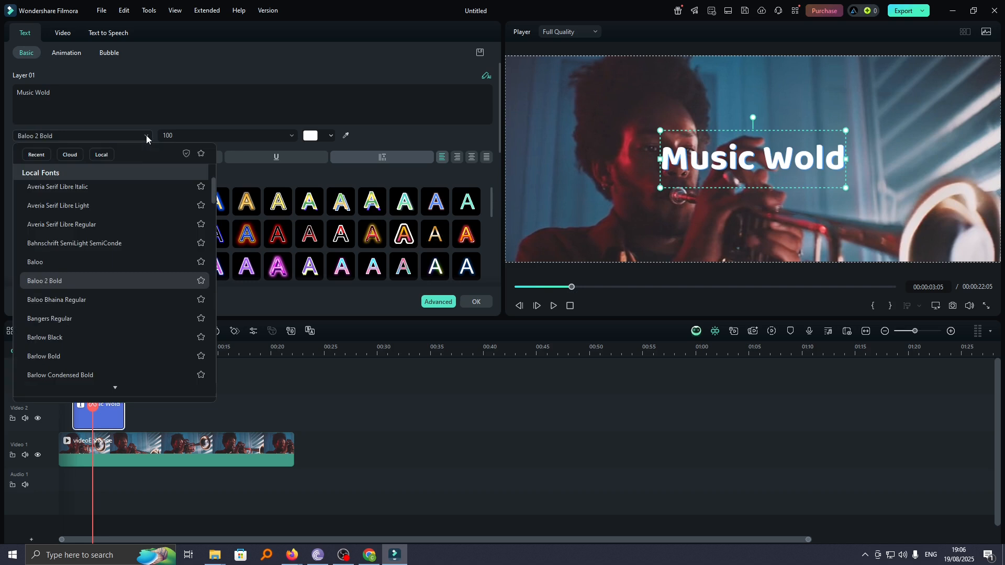
pyautogui.click(84, 224)
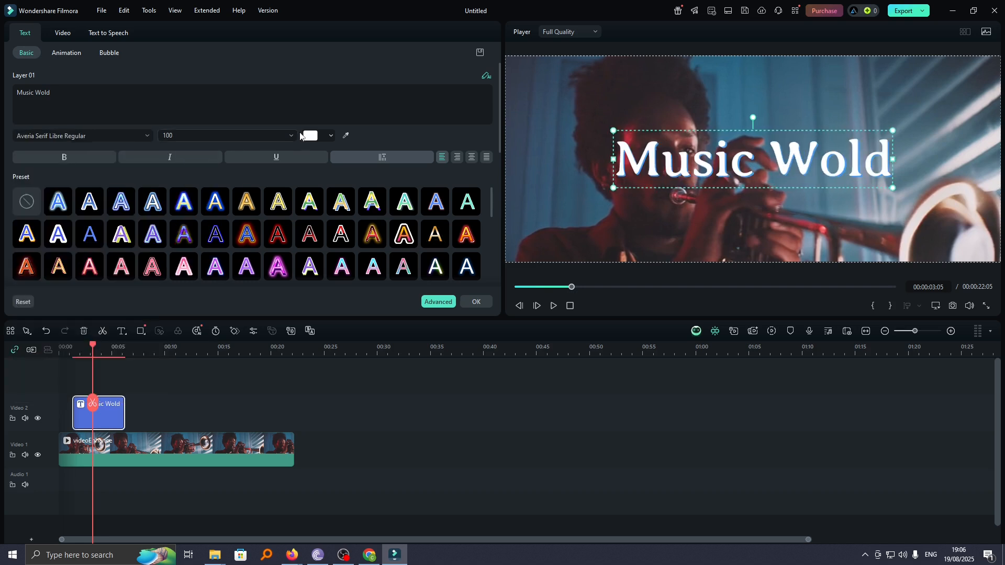
pyautogui.click(312, 137)
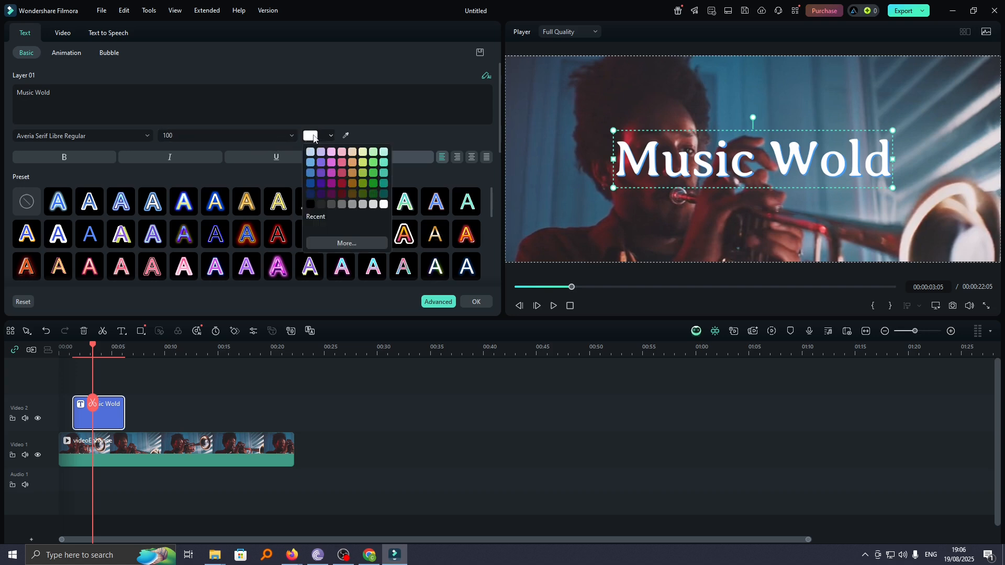
pyautogui.click(372, 173)
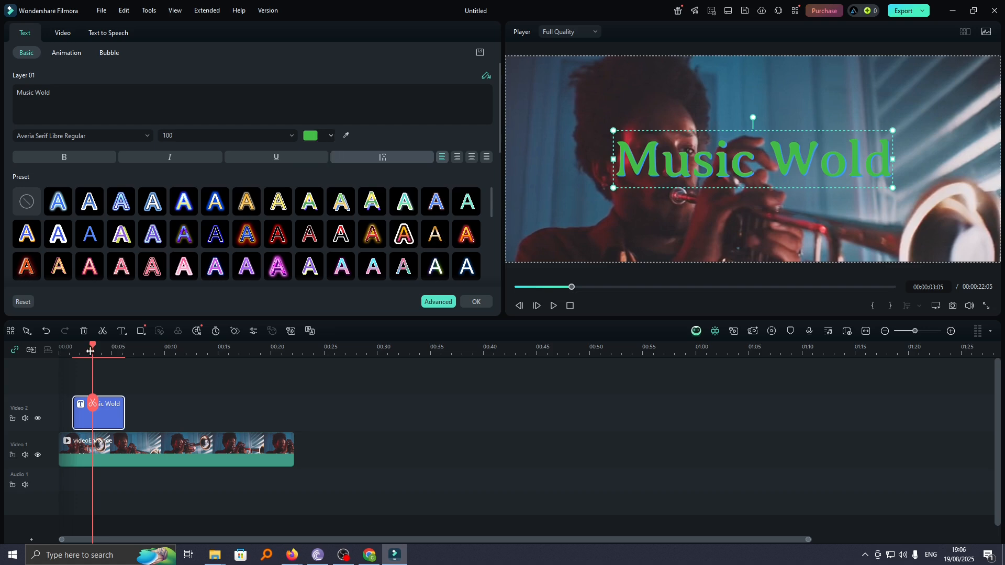
pyautogui.moveTo(90, 350); pyautogui.dragTo(63, 349)
pyautogui.press('space')
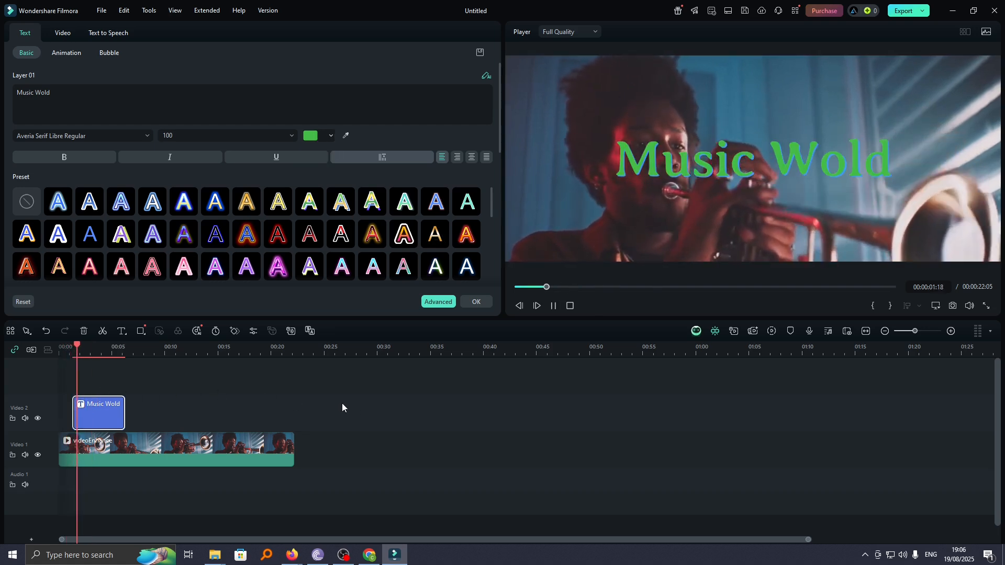
# Extend the title clip to run from the start of the video to 00:00:21:17, and preview it from the beginning.
pyautogui.click(118, 417)
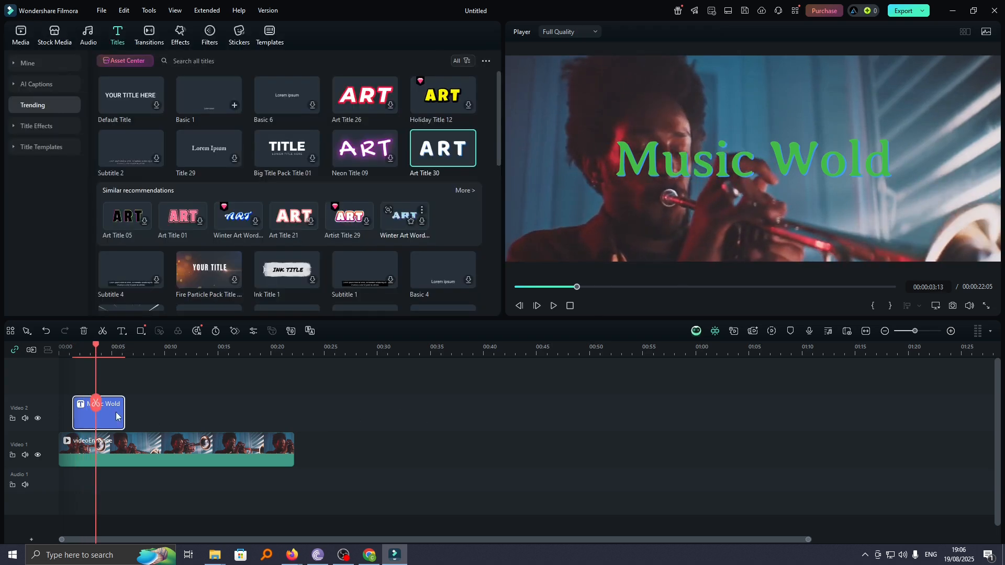
pyautogui.moveTo(123, 409); pyautogui.dragTo(288, 404)
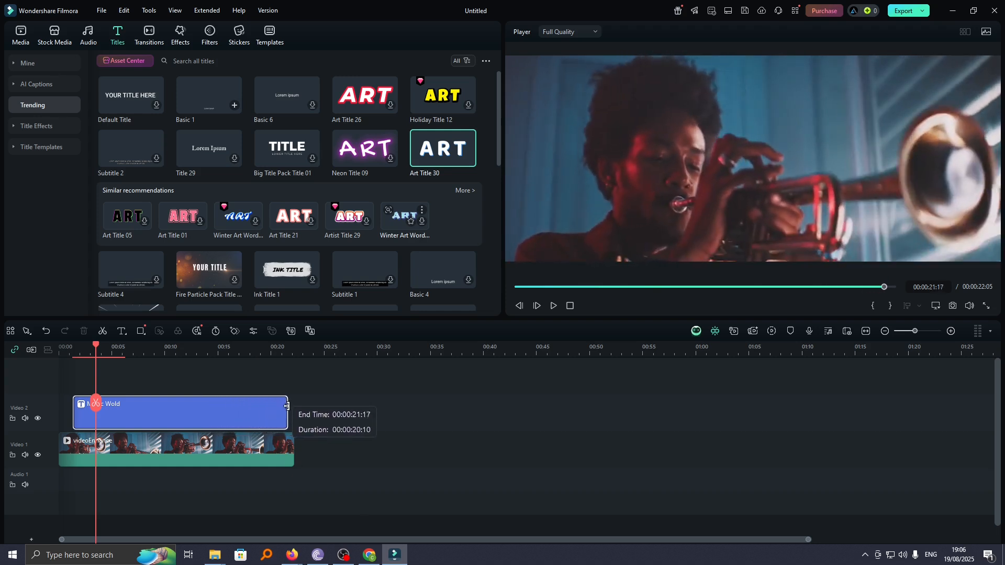
pyautogui.moveTo(76, 414); pyautogui.dragTo(60, 413)
pyautogui.moveTo(95, 366); pyautogui.dragTo(51, 369)
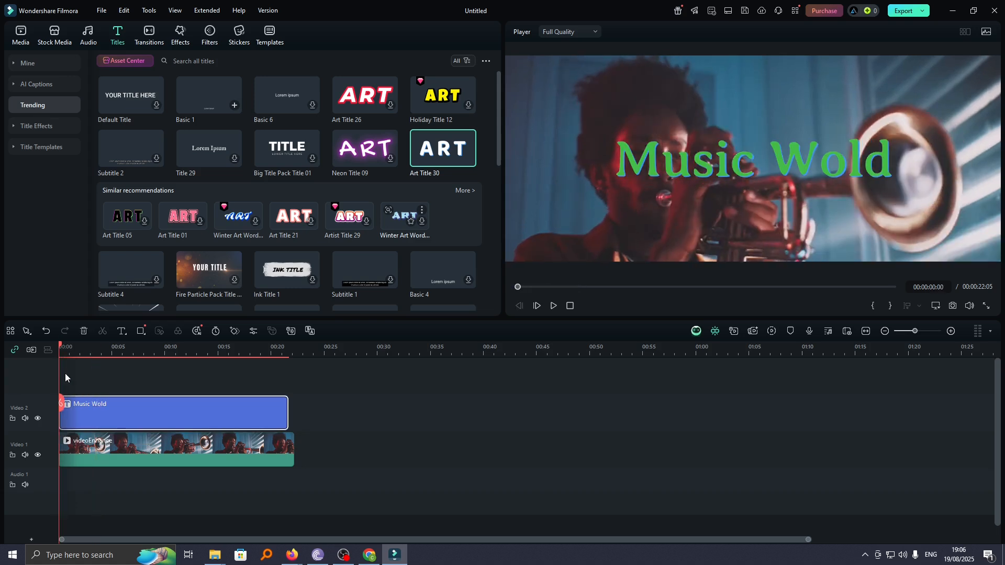
pyautogui.press('space')
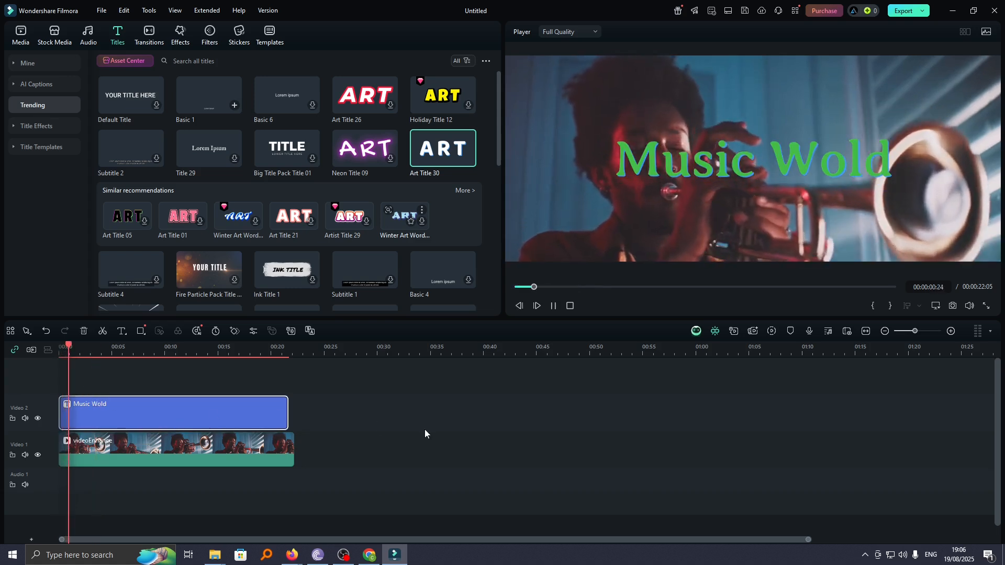
pyautogui.press('space')
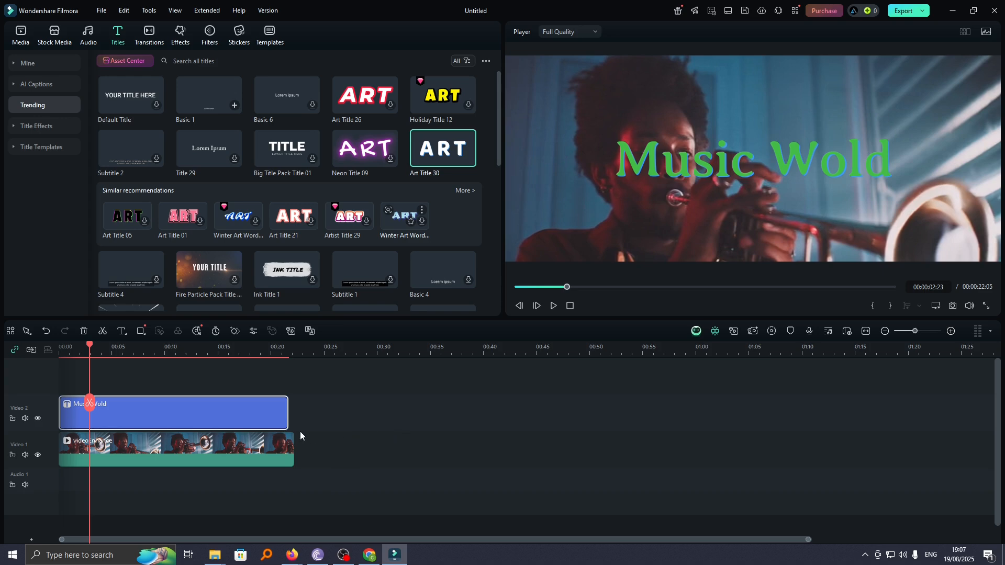
# Move the green title to the lower part of the frame, and delete its clip from the timeline.
pyautogui.click(732, 165)
pyautogui.moveTo(731, 165); pyautogui.dragTo(774, 235)
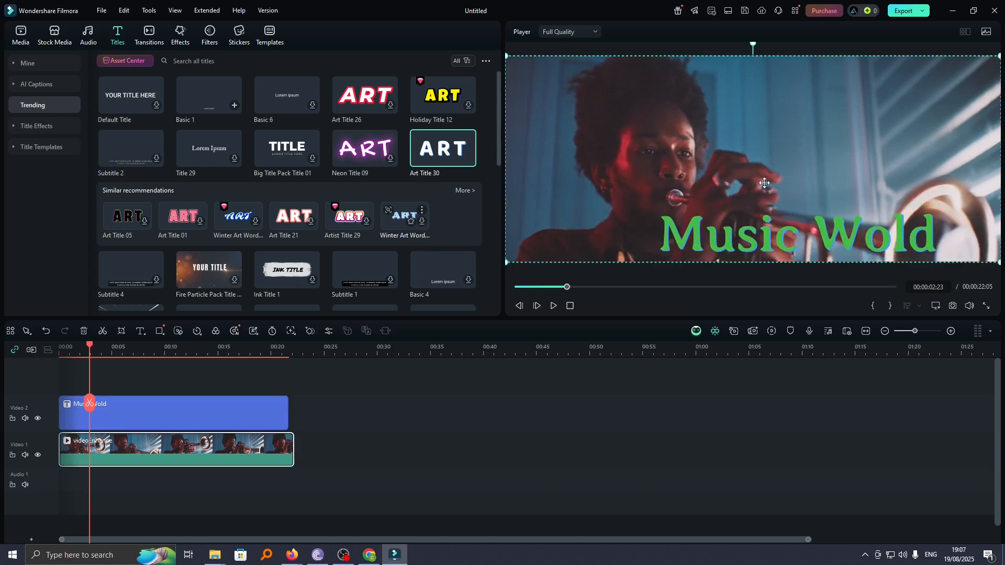
pyautogui.click(83, 332)
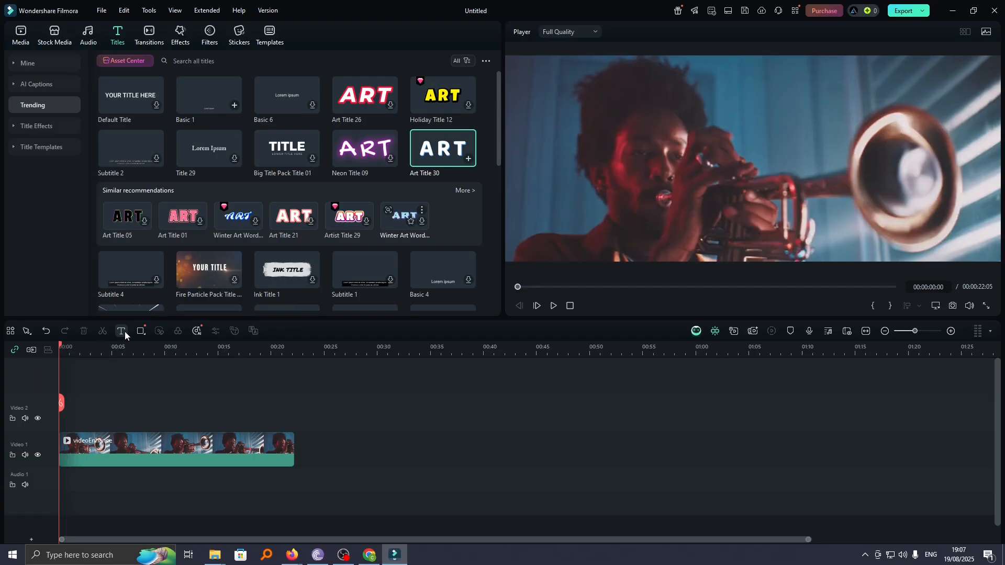
# Add a Quick Text title at the start of the timeline above the video and open its text settings.
pyautogui.click(122, 331)
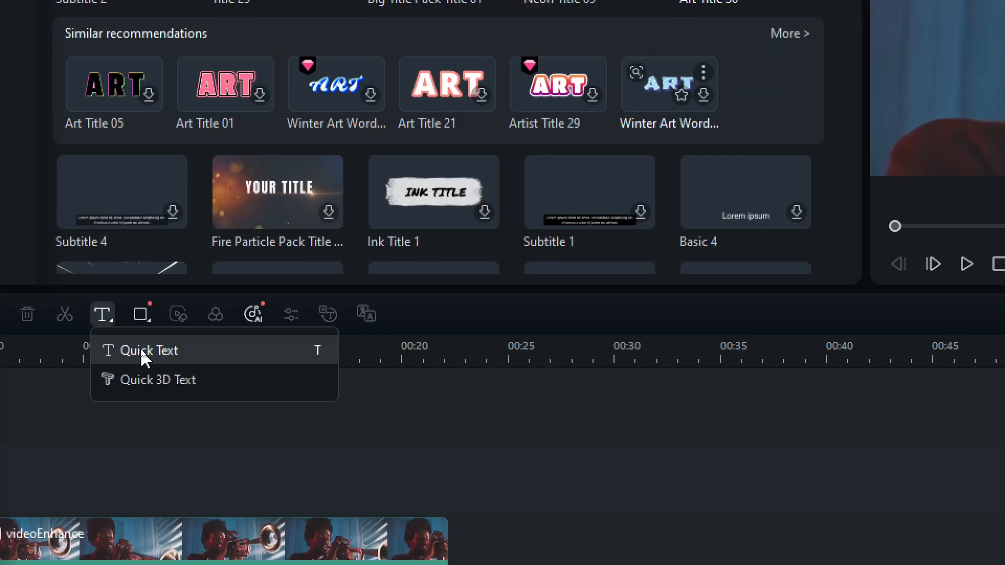
pyautogui.click(140, 348)
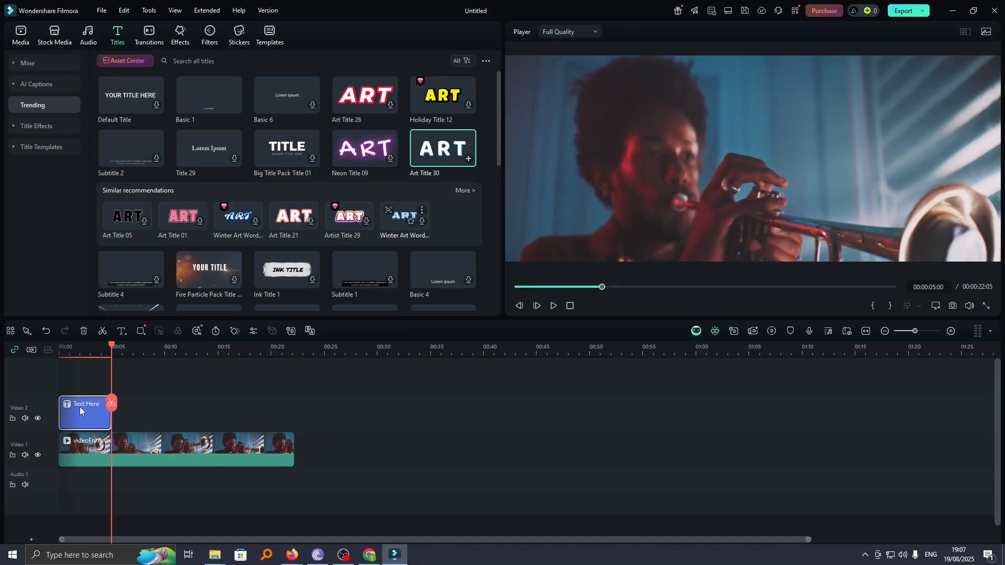
pyautogui.doubleClick(80, 410)
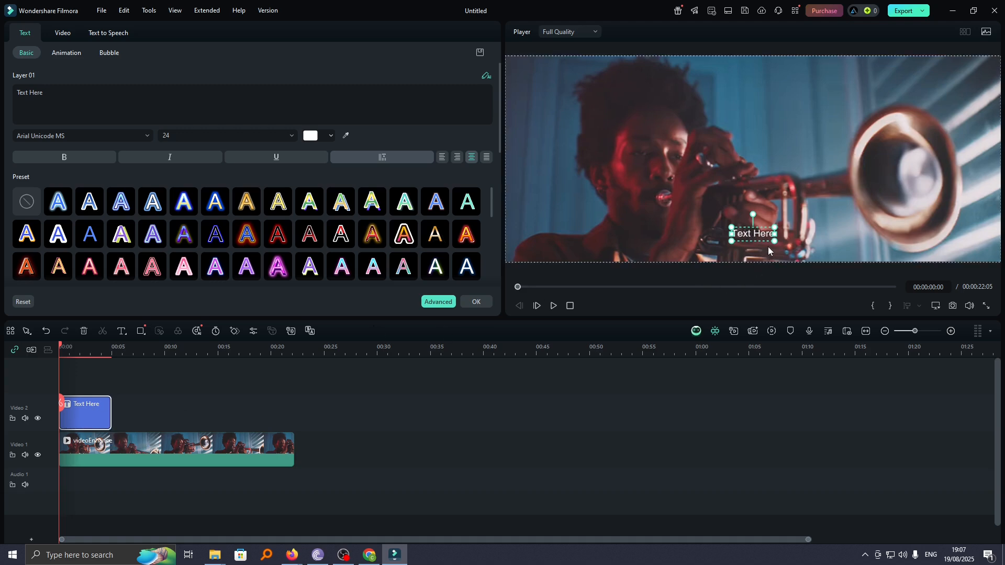
# Replace the placeholder "Text Here" with "Music World" and enlarge the title in the frame to font size 97.
pyautogui.click(57, 96)
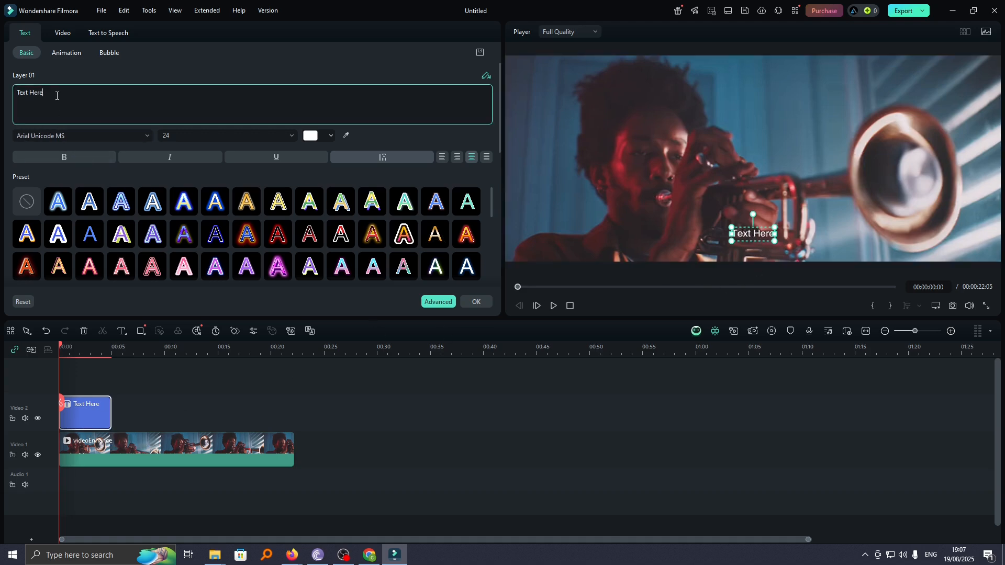
pyautogui.press('BackSpace')
pyautogui.press('BackSpace')
pyautogui.press('BackSpace')
pyautogui.press('BackSpace')
pyautogui.press('BackSpace')
pyautogui.press('BackSpace')
pyautogui.press('BackSpace')
pyautogui.press('BackSpace')
pyautogui.press('BackSpace')
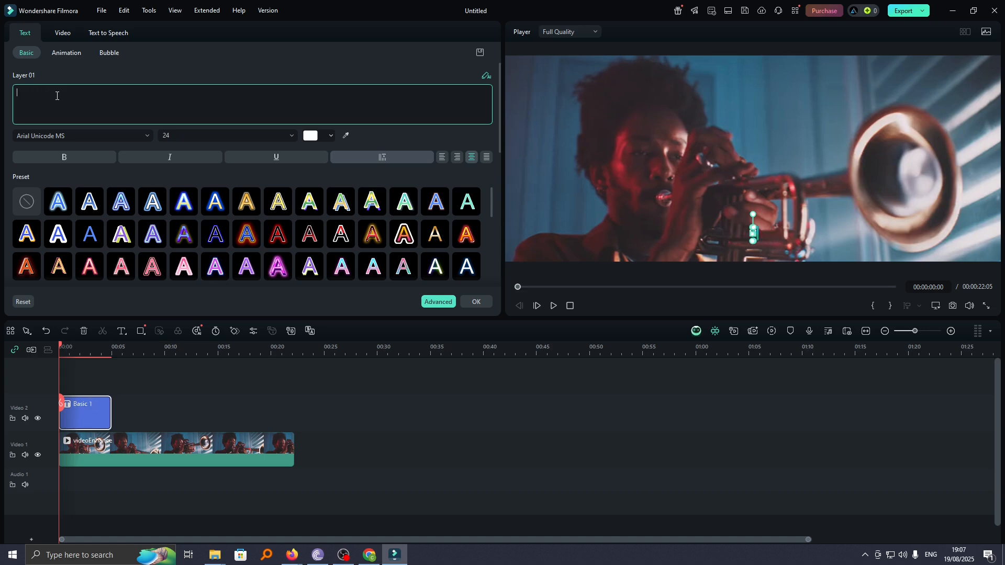
pyautogui.write('Music World')
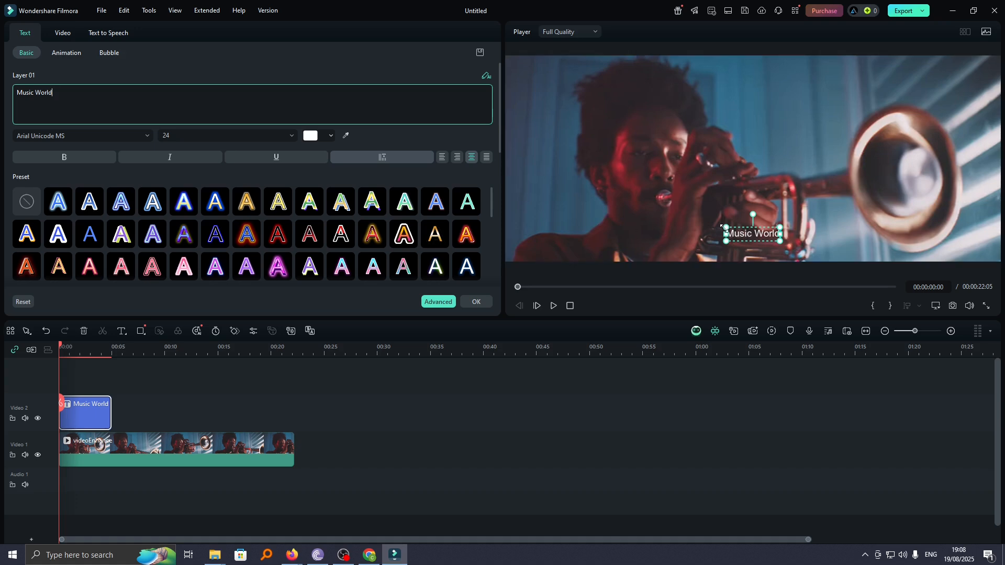
pyautogui.moveTo(723, 227); pyautogui.dragTo(560, 184)
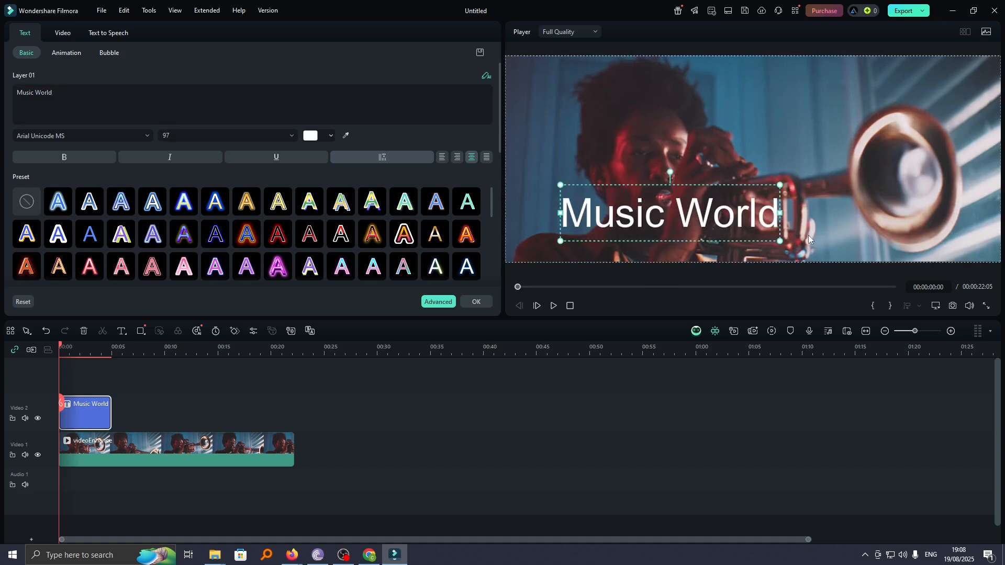
# Enlarge the "Music World" title to font size 126 and move it across the trumpet in the lower part of the frame.
pyautogui.moveTo(784, 243); pyautogui.dragTo(847, 259)
pyautogui.moveTo(707, 233); pyautogui.dragTo(772, 222)
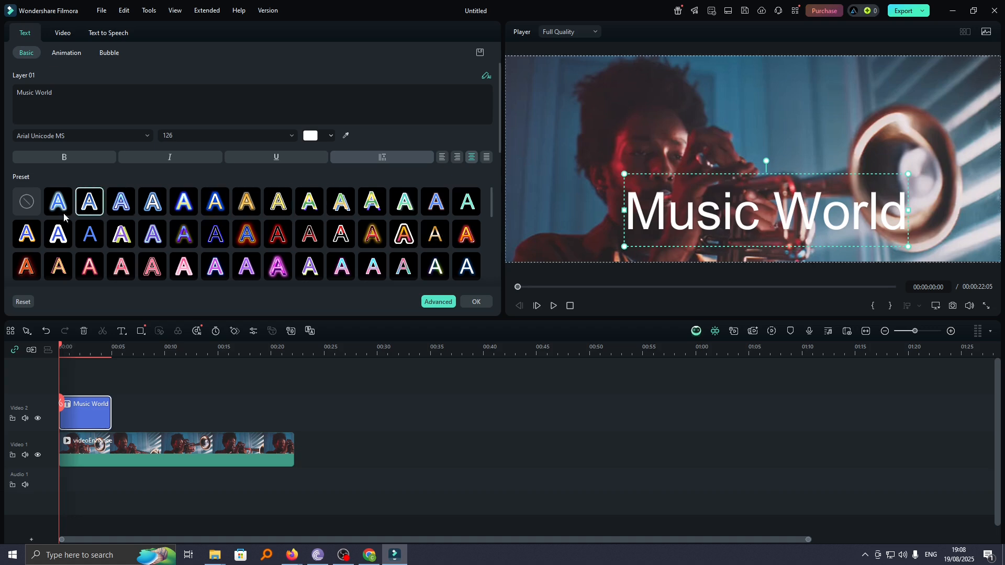
# Apply the yellow text preset with the red 3D shadow to the "Music World" title, and close its text settings.
pyautogui.scroll(-2, 341, 209)
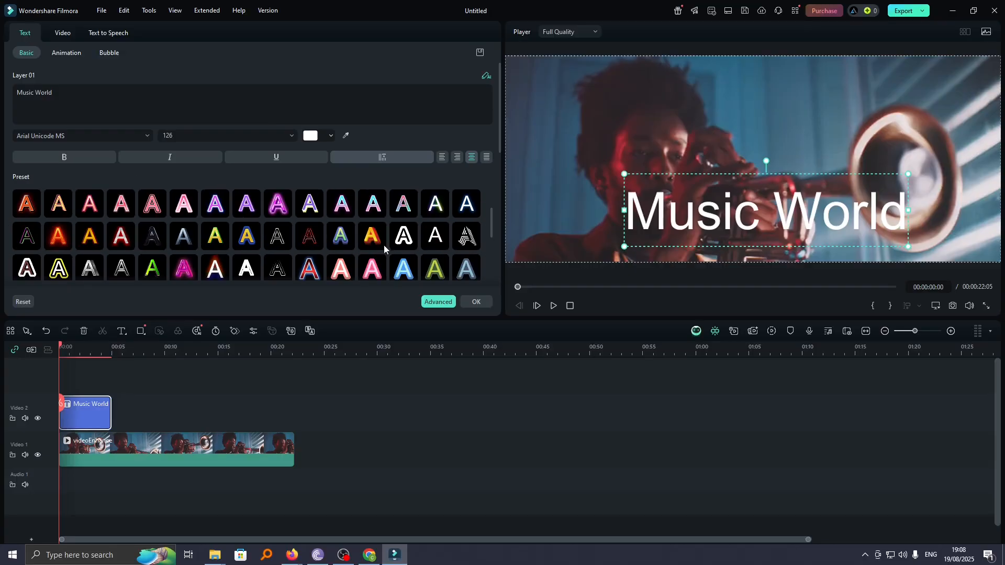
pyautogui.click(480, 246)
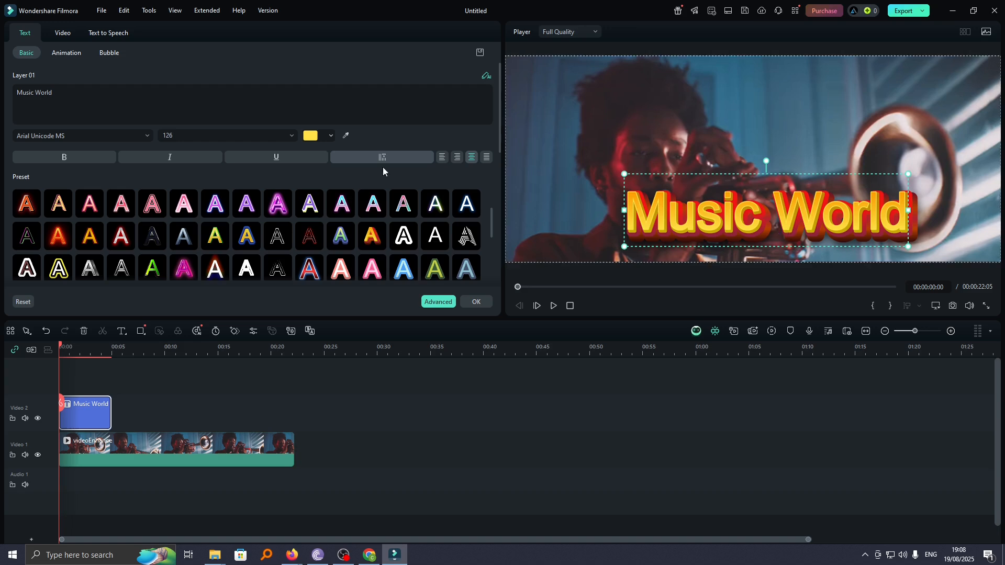
pyautogui.click(309, 136)
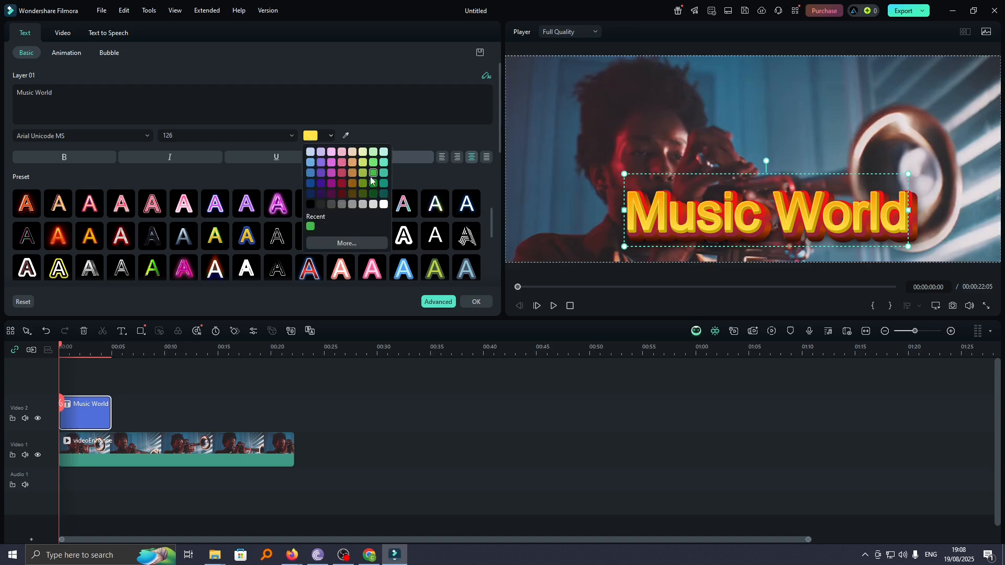
pyautogui.click(368, 135)
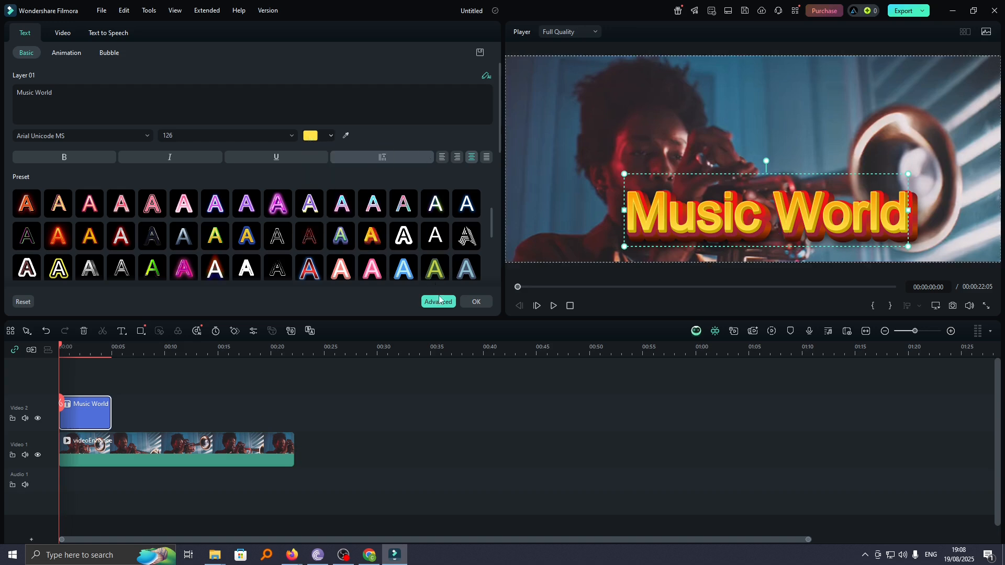
pyautogui.click(477, 302)
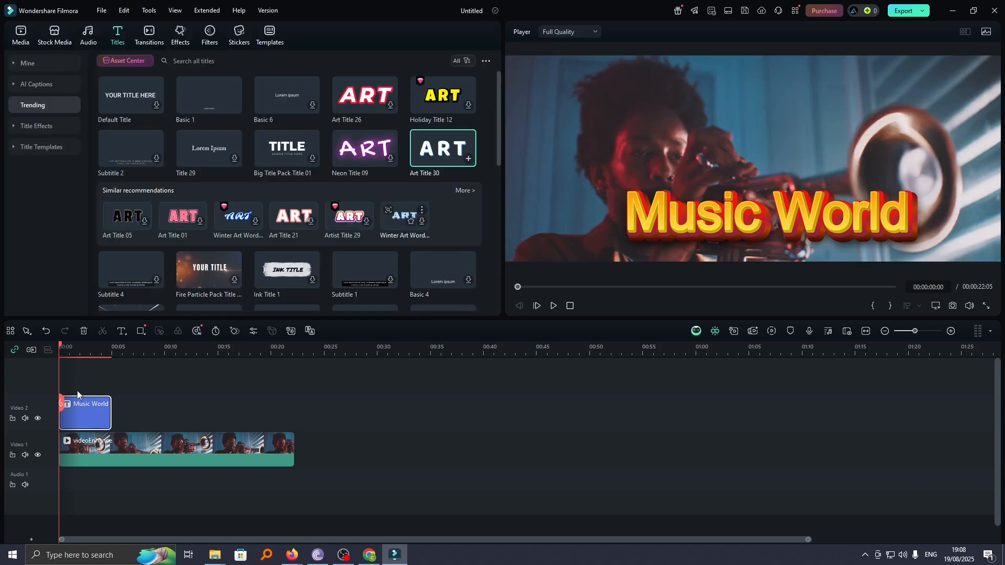
# Move the "Music World" clip to start at about 7 seconds on the timeline, and preview the video from the beginning.
pyautogui.moveTo(72, 390); pyautogui.dragTo(147, 391)
pyautogui.click(78, 365)
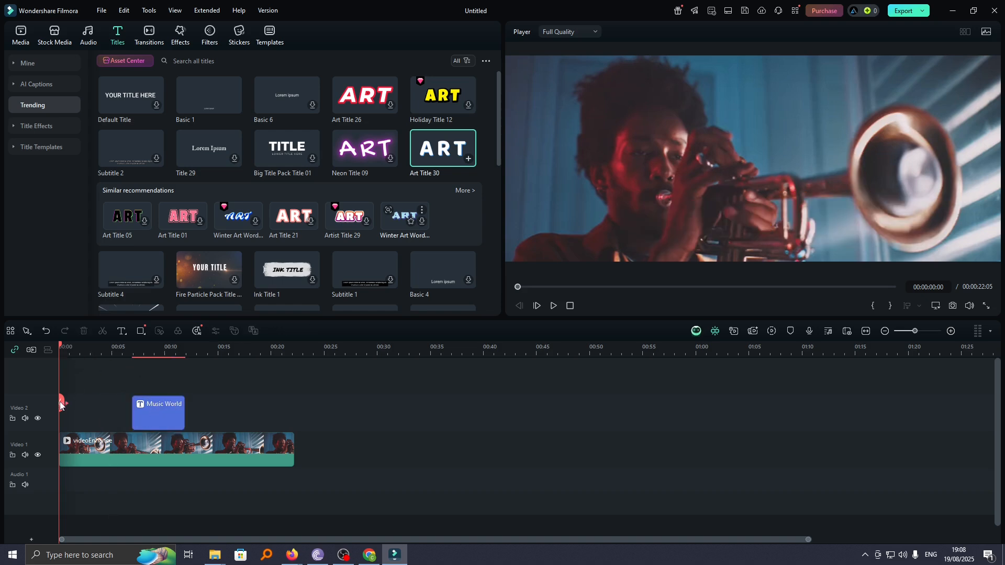
pyautogui.press('space')
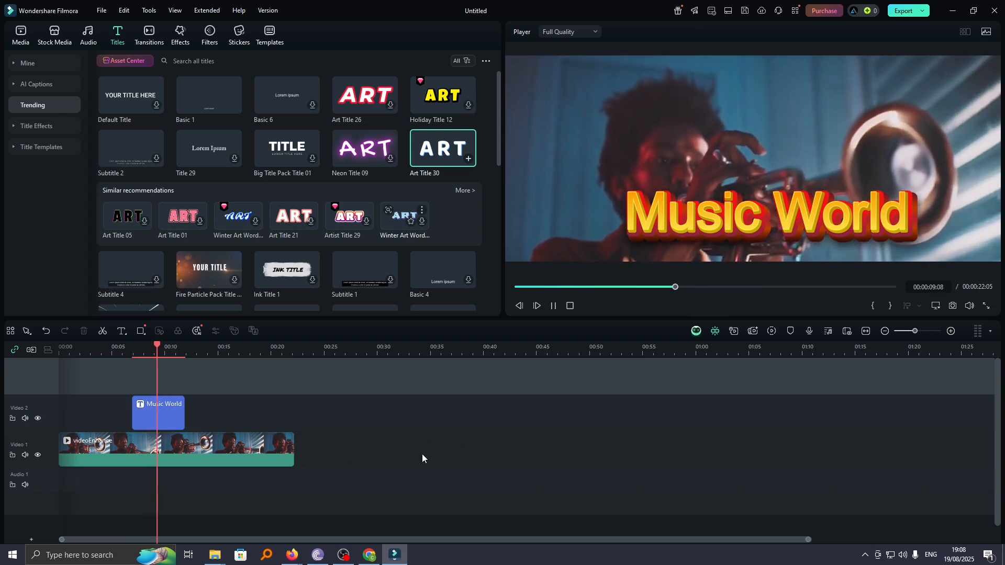
pyautogui.press('space')
# Extend both ends of the "Music World" clip to span the whole video, and play the result from the start.
pyautogui.click(136, 413)
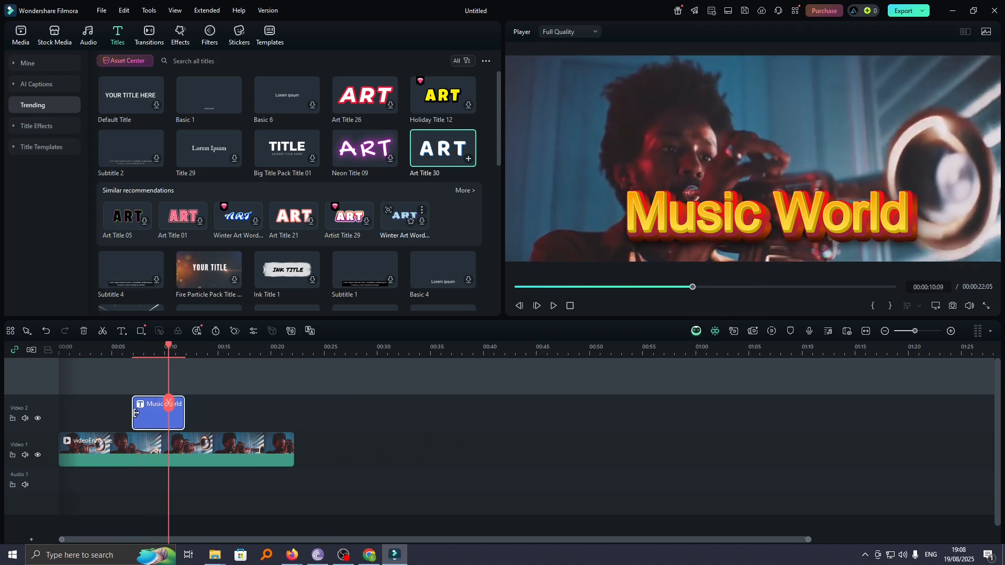
pyautogui.moveTo(130, 413); pyautogui.dragTo(60, 413)
pyautogui.moveTo(180, 412); pyautogui.dragTo(293, 416)
pyautogui.press('Home')
pyautogui.press('space')
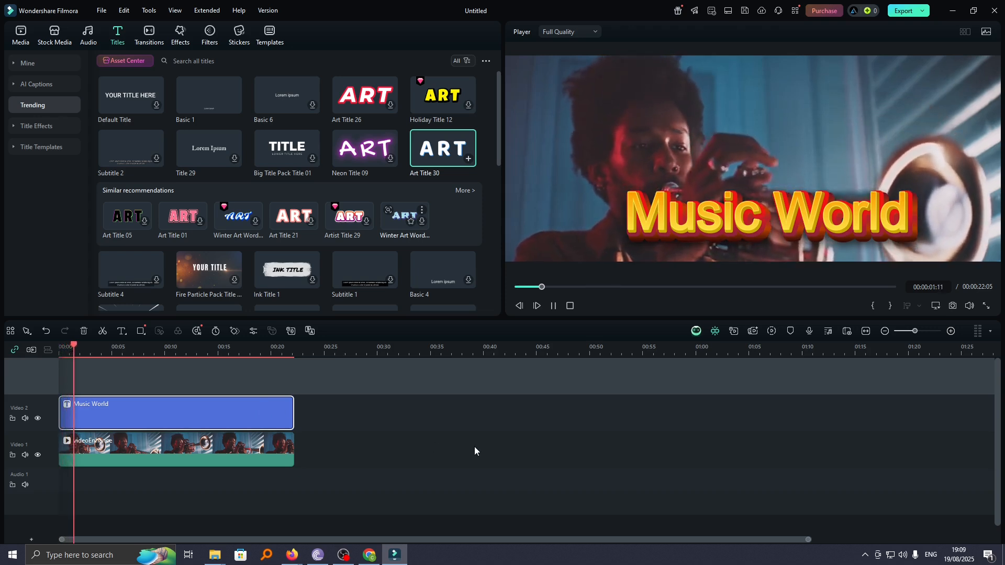